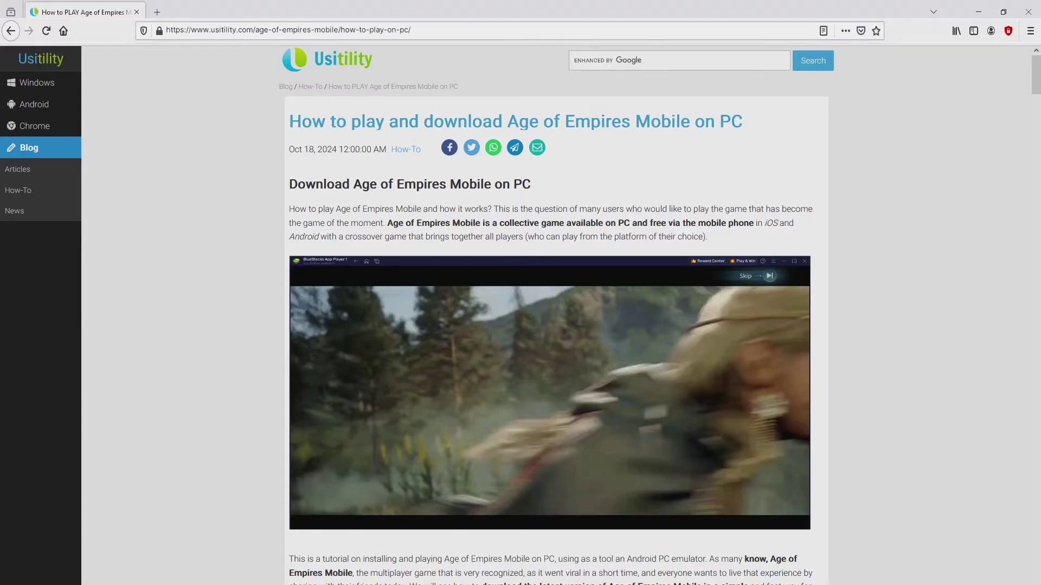
scroll(550, 326, "down", 5)
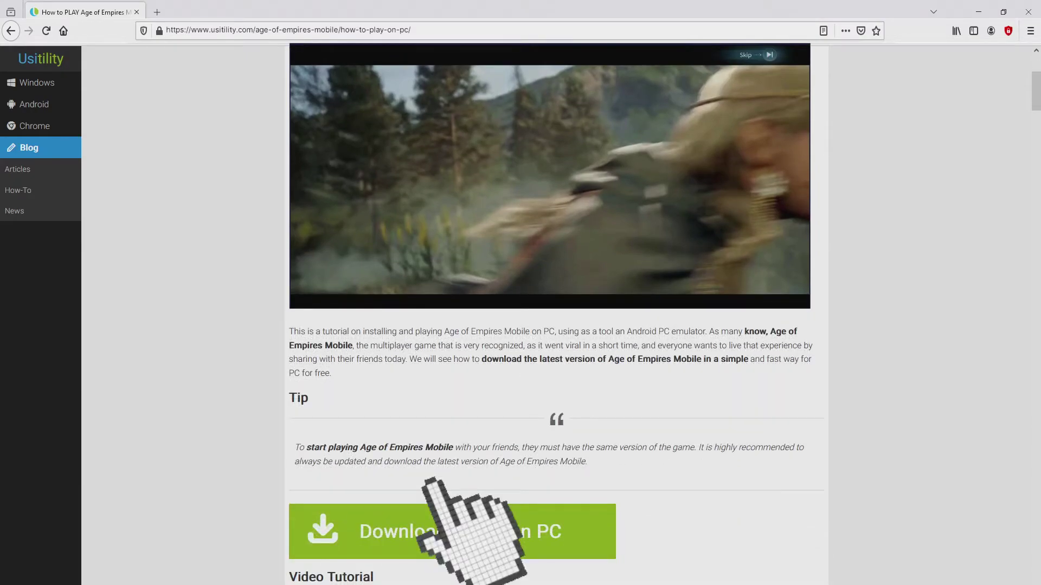
Download the BlueStacks installer from the Age of Empires Mobile page
left_click(452, 521)
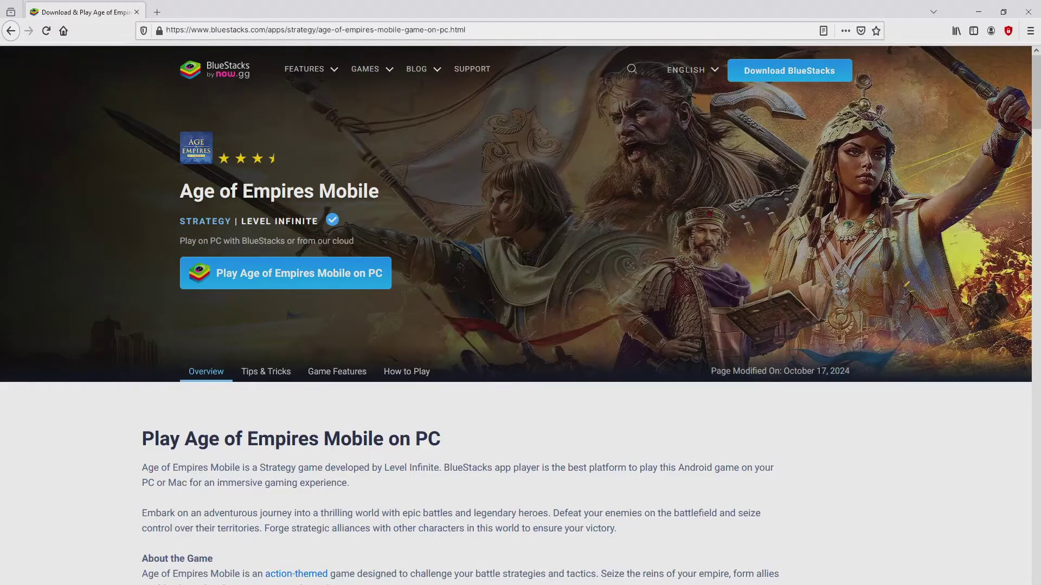
scroll(520, 326, "down", 5)
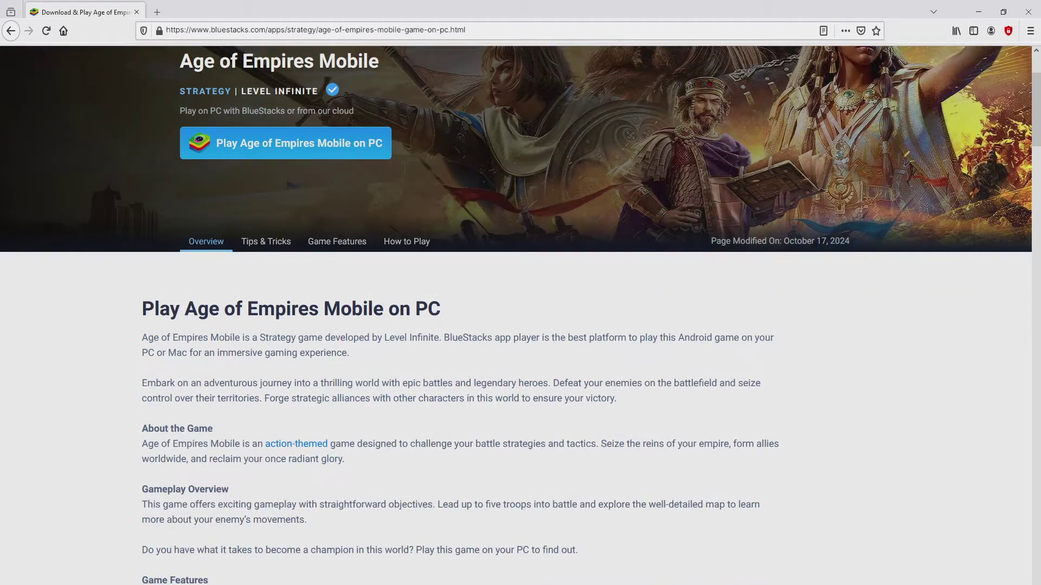
scroll(521, 325, "down", 5)
scroll(521, 325, "down", 5)
scroll(521, 325, "down", 5)
scroll(520, 325, "down", 2)
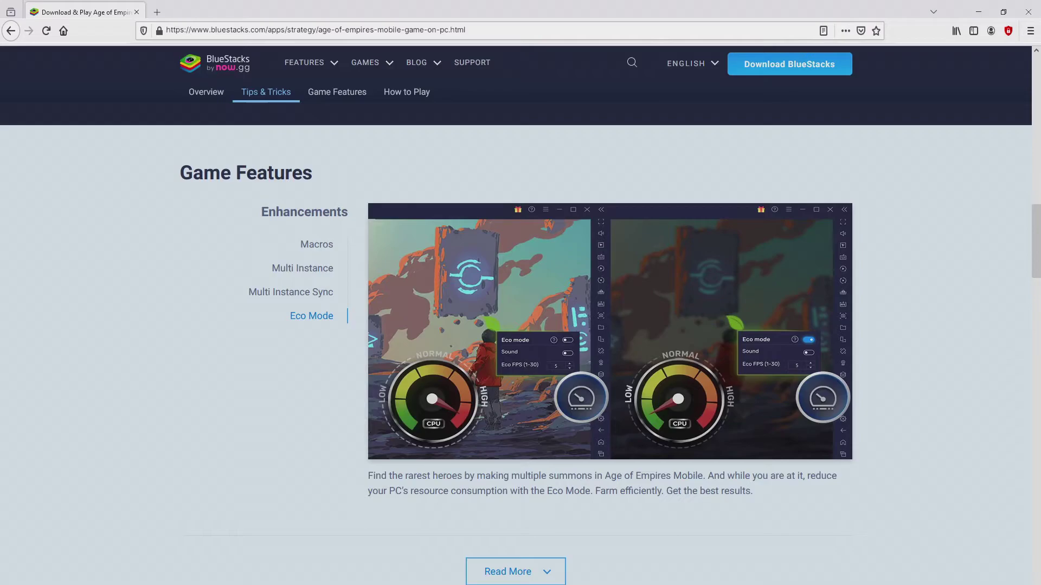
scroll(521, 325, "up", 15)
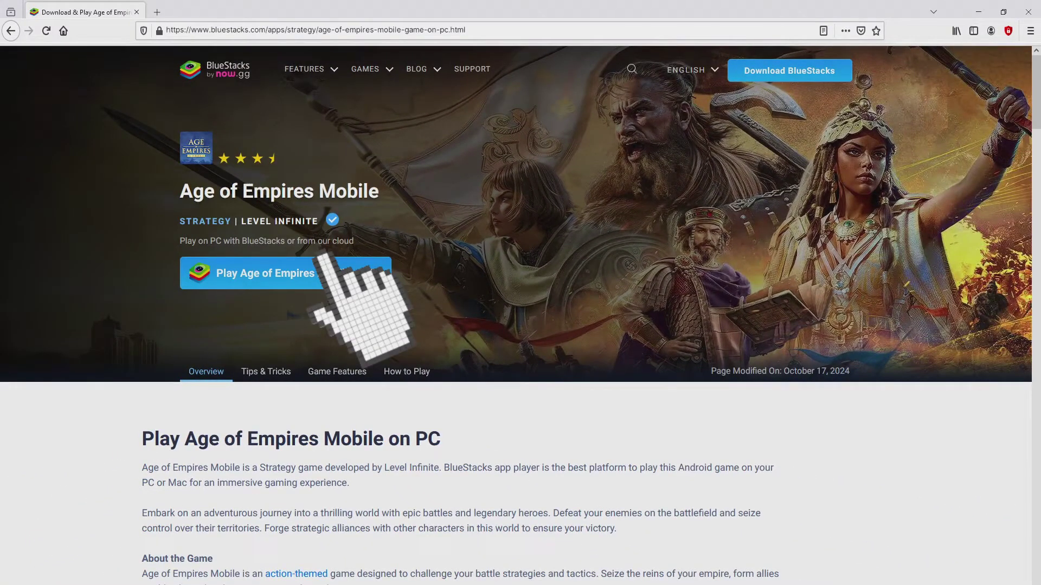
left_click(325, 268)
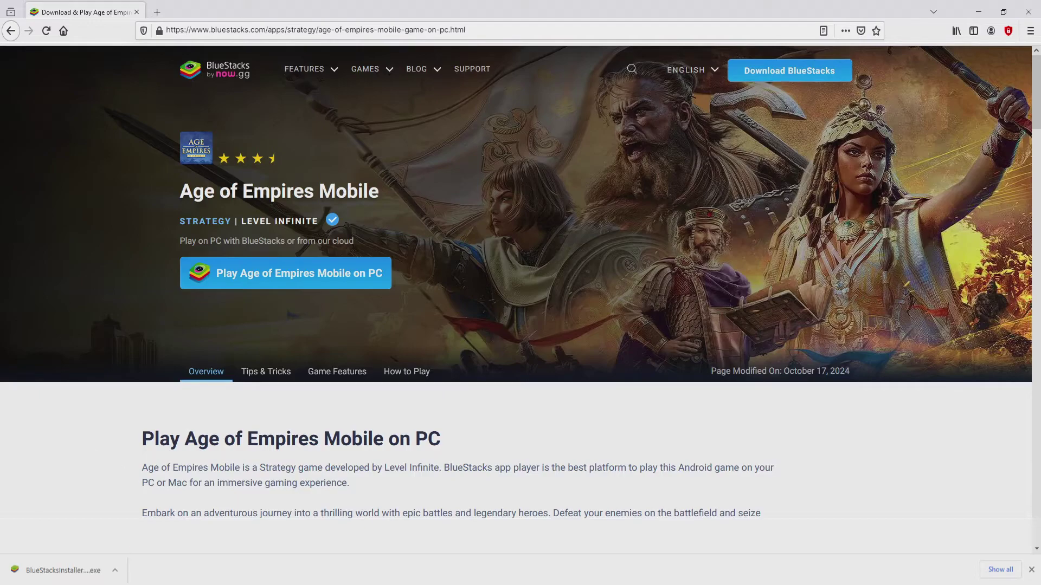
left_click(63, 570)
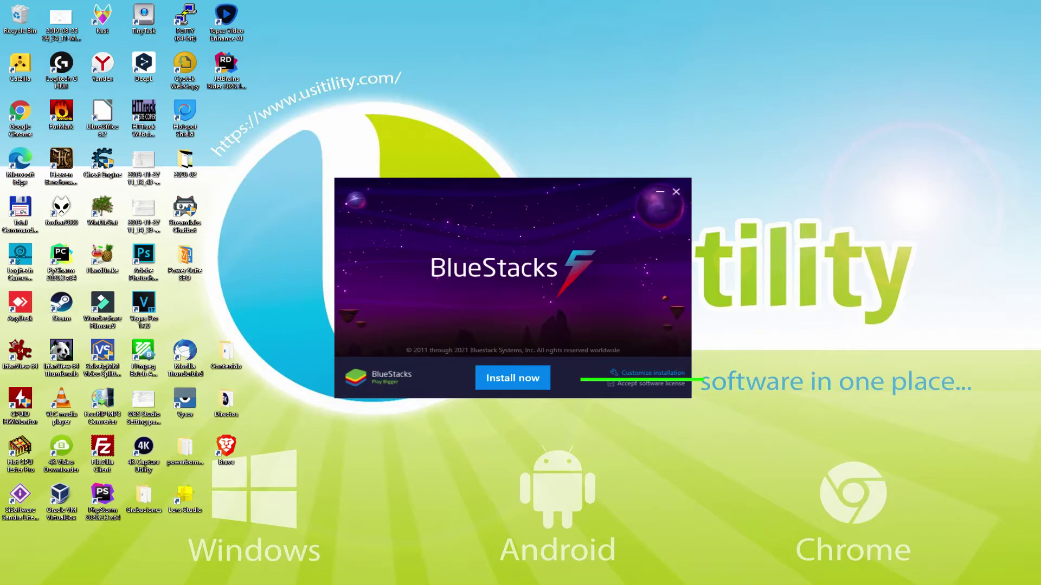
left_click(638, 373)
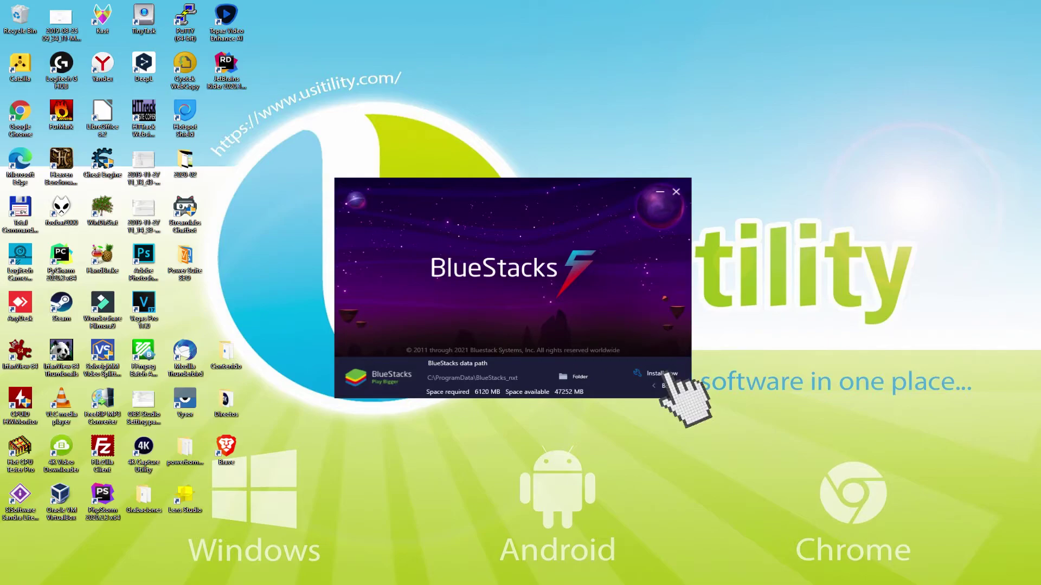
left_click(665, 385)
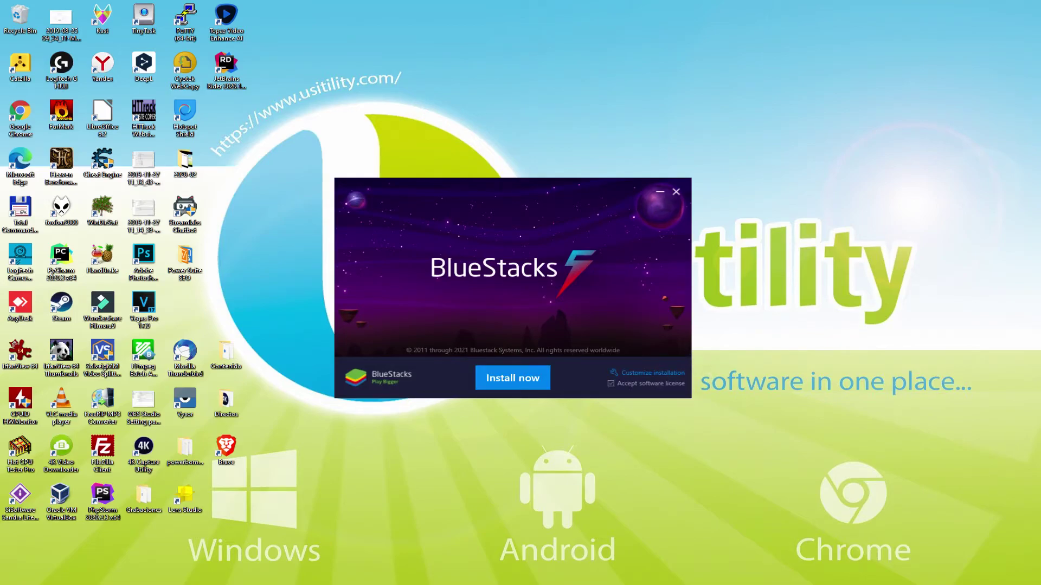
Start the BlueStacks installation with 'Install now'
left_click(513, 377)
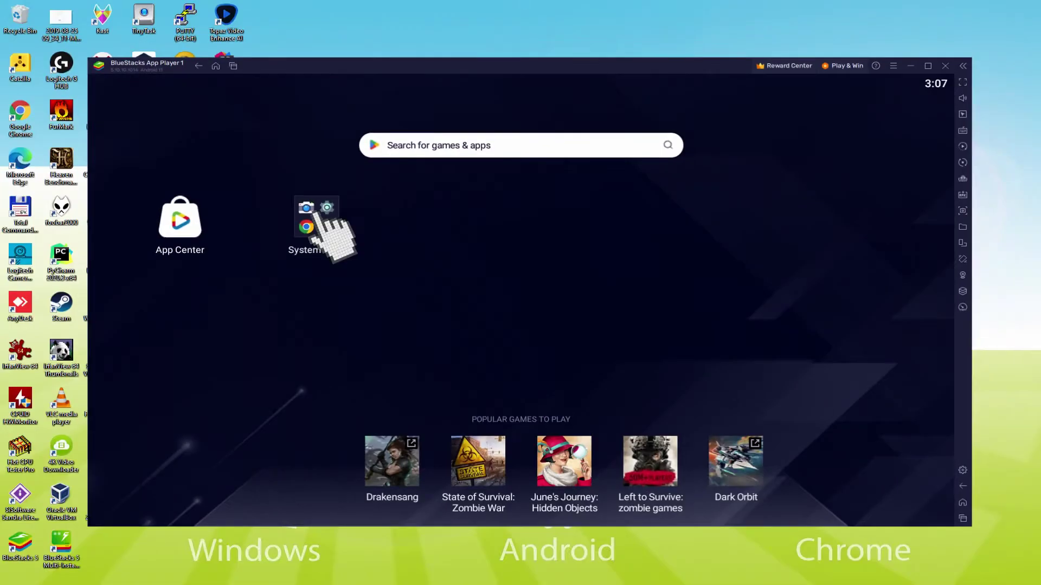
Open Google Play from System apps and accept the Google terms of service
left_click(315, 228)
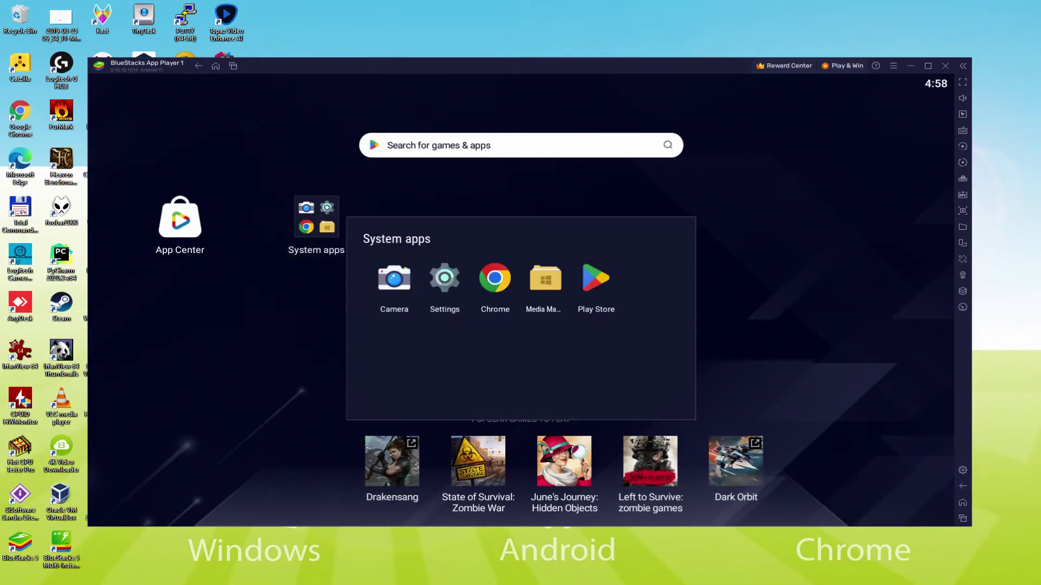
left_click(595, 278)
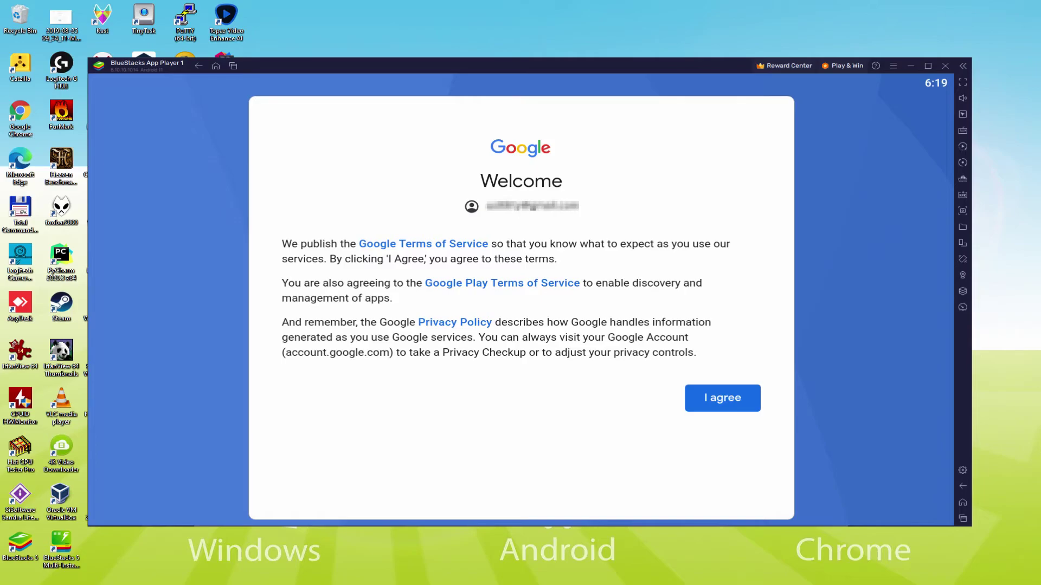
left_click(722, 397)
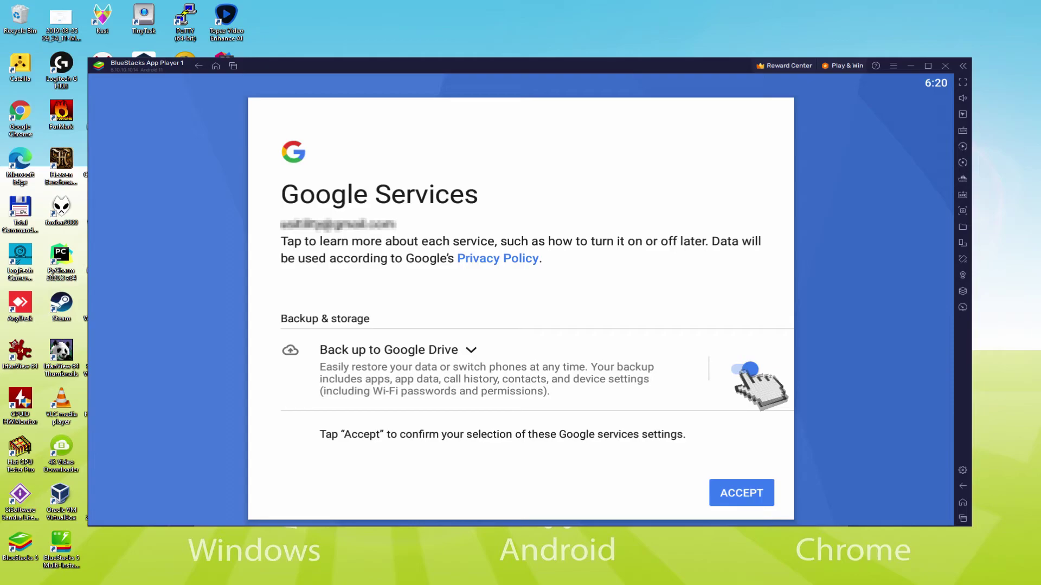
Turn off 'Back up to Google Drive' and accept the Google Services settings
left_click(746, 371)
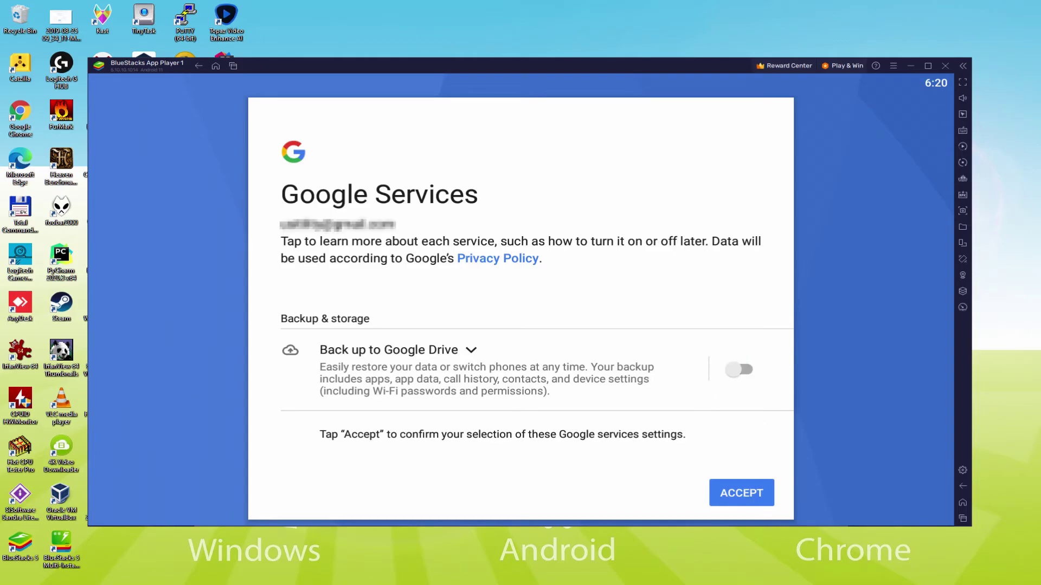
left_click(736, 493)
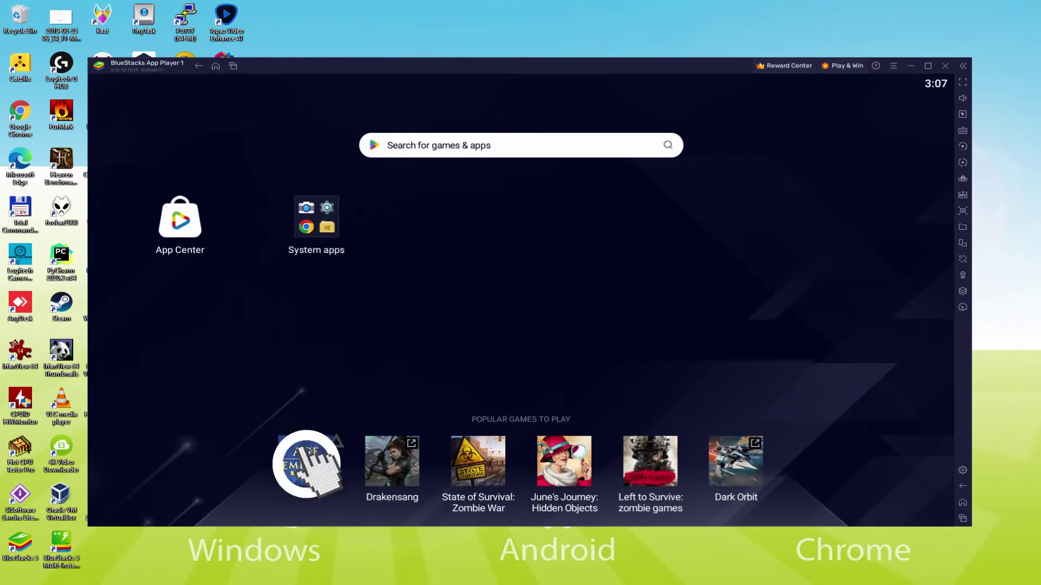
Install Age of Empires Mobile from its Google Play page under Popular Games
left_click(307, 465)
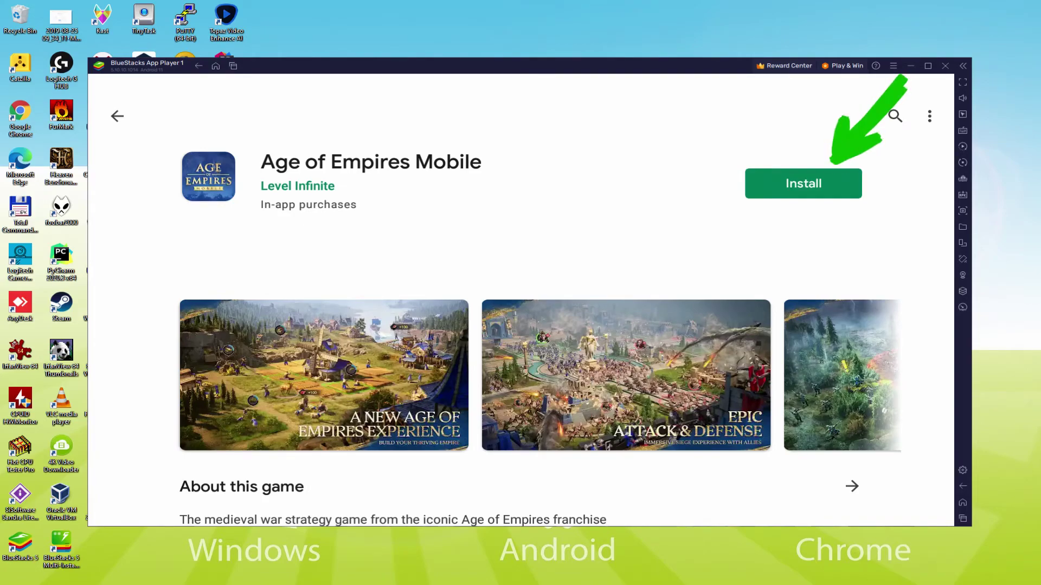
left_click(831, 182)
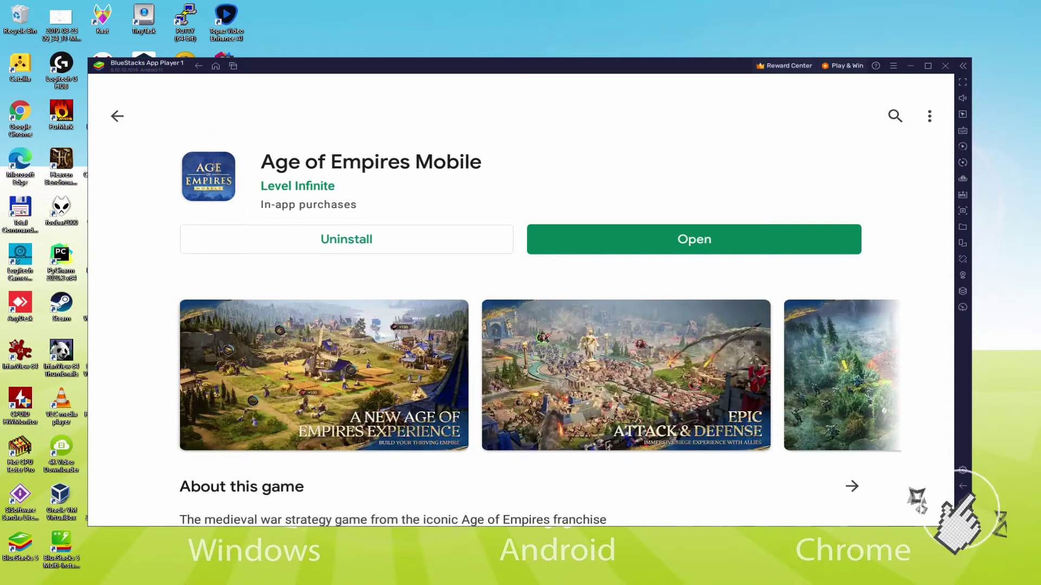
Return to the home screen and launch Age of Empires Mobile
left_click(964, 502)
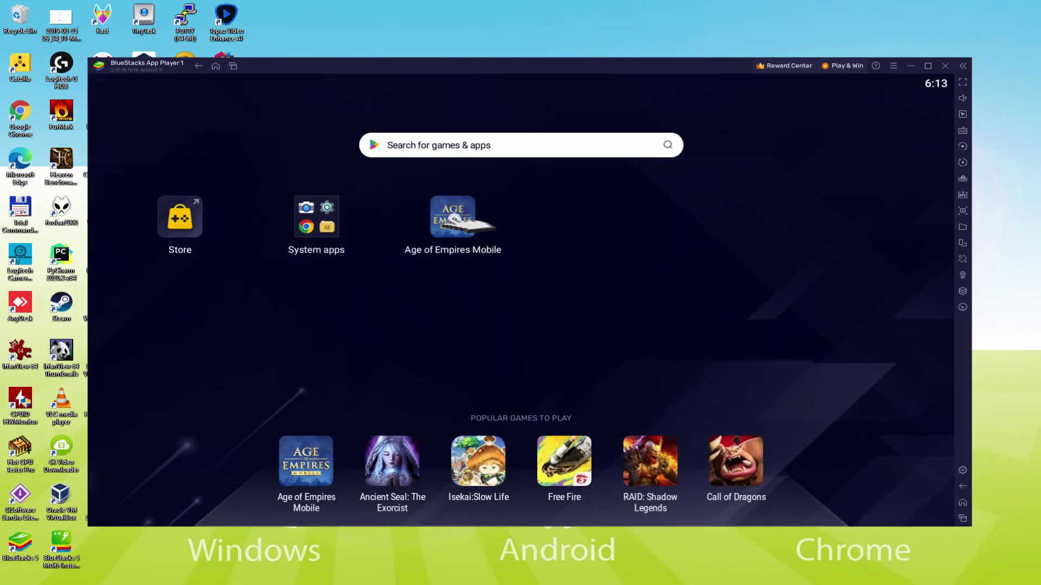
left_click(453, 219)
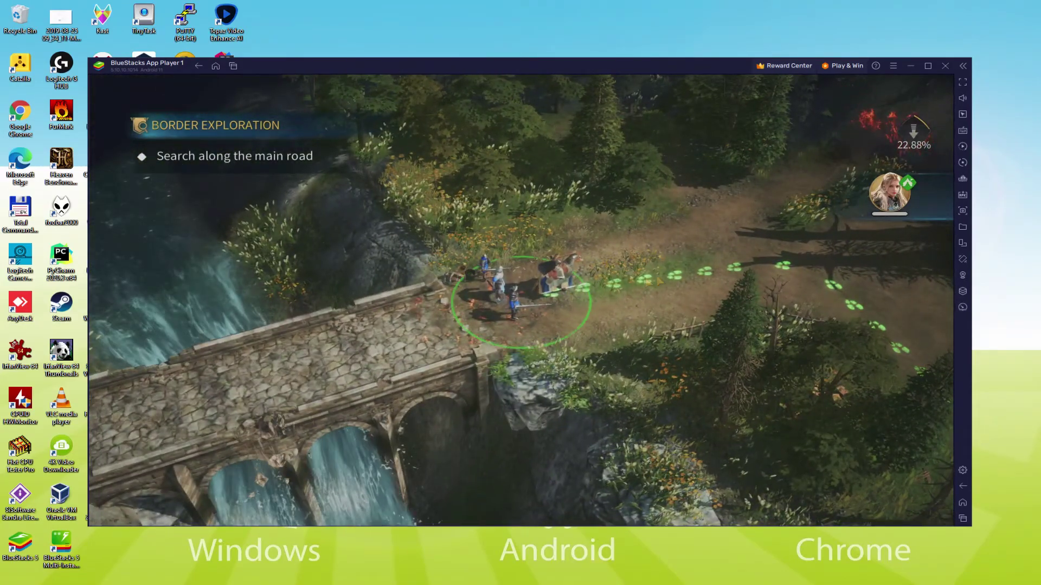
Send the party toward the flag and along the road until the cutscene starts
left_click_drag(569, 294, 801, 273)
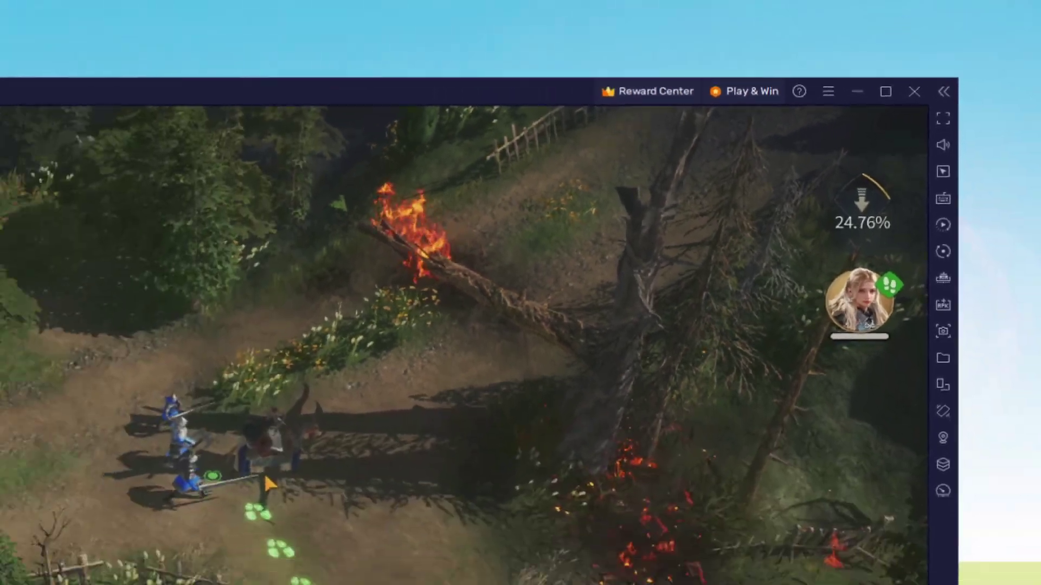
left_click(936, 51)
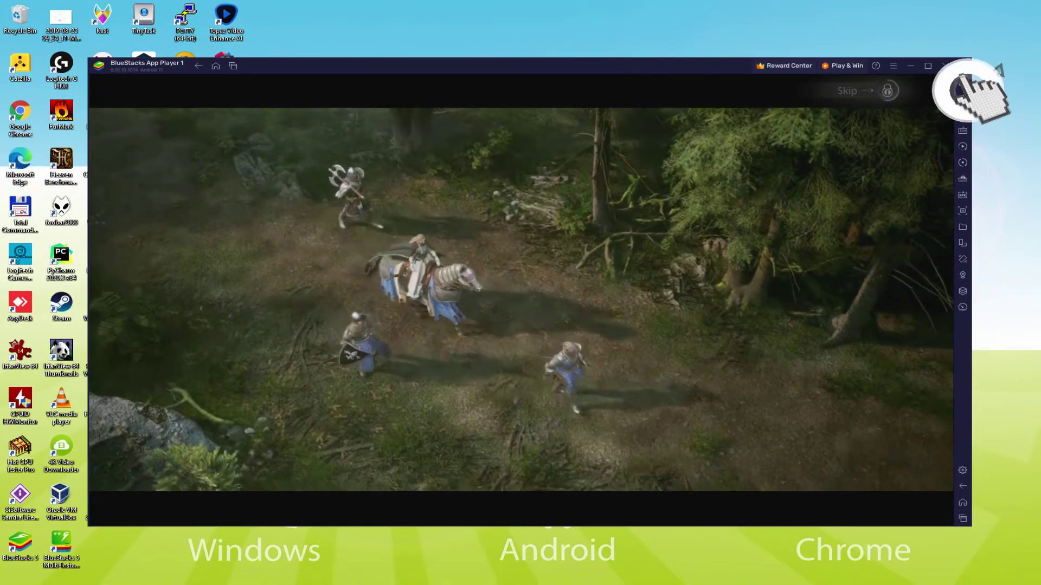
left_click(964, 88)
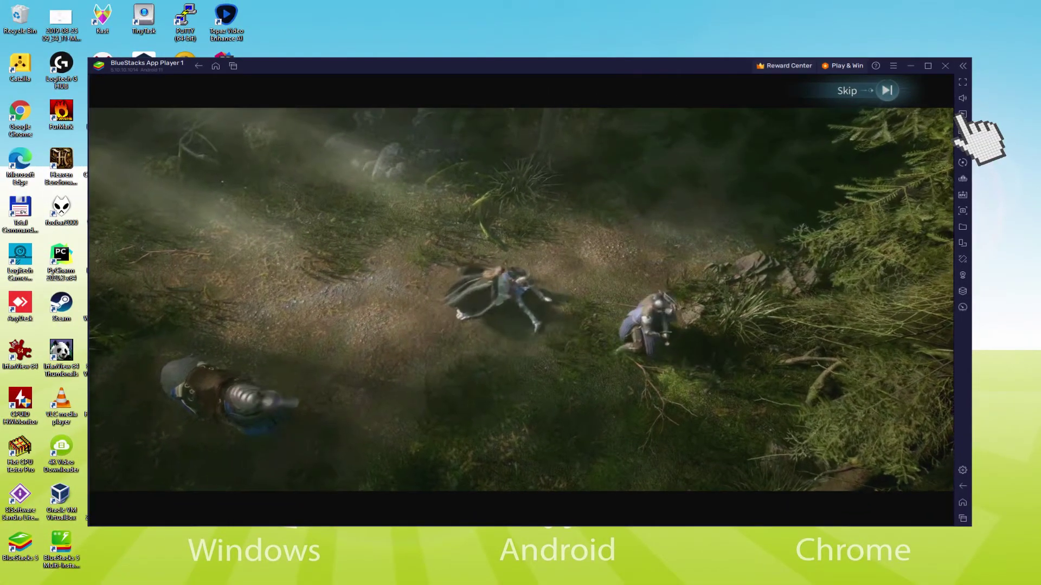
left_click(964, 115)
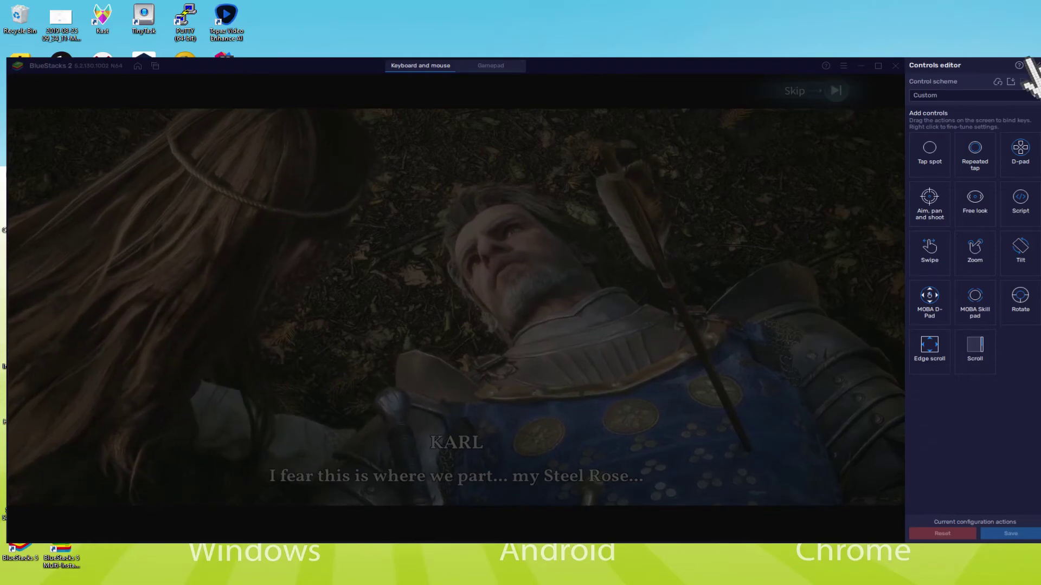
left_click(1027, 78)
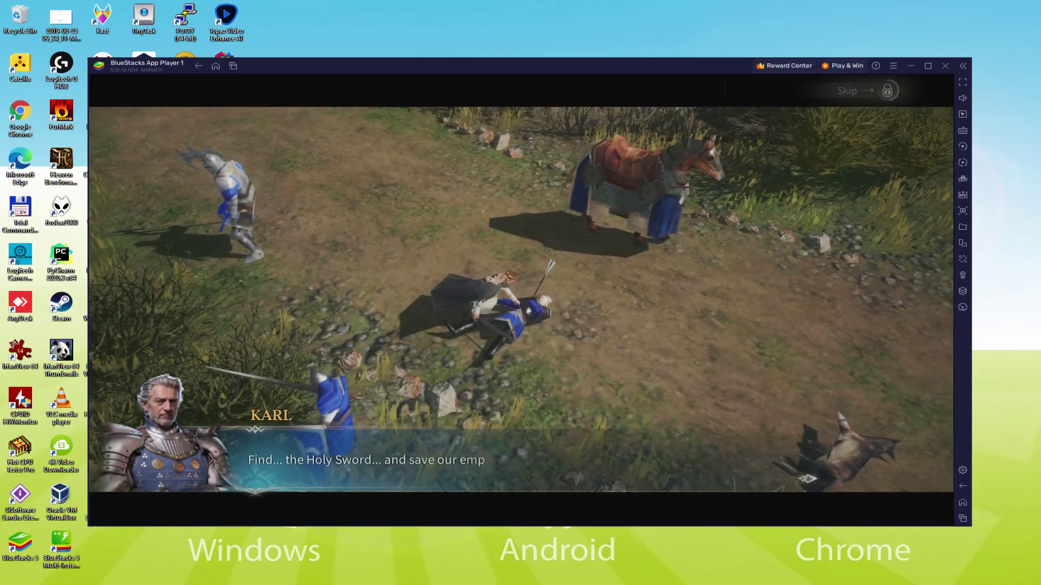